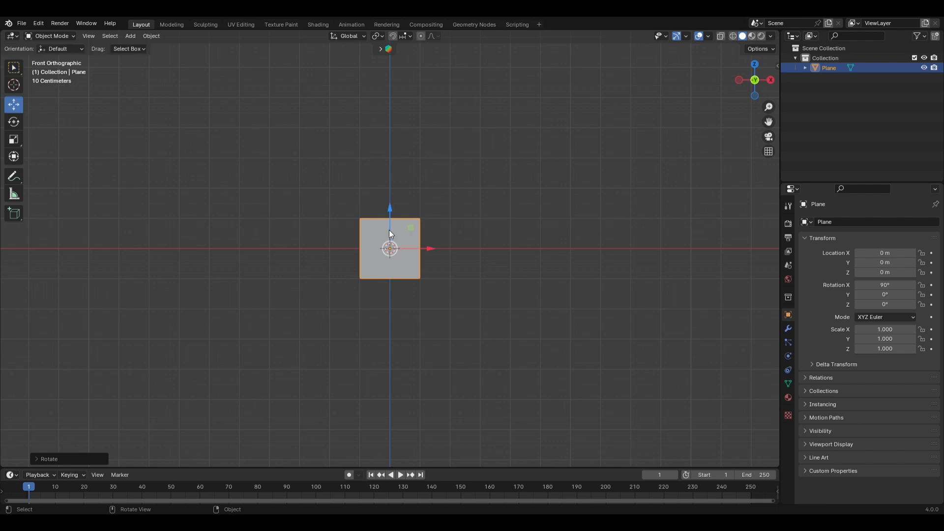
Step: Raise the plane about 1.08 m and stretch it to a scale of about 2.92 along global Z and 1.63 along X
drag(394, 212, 392, 181)
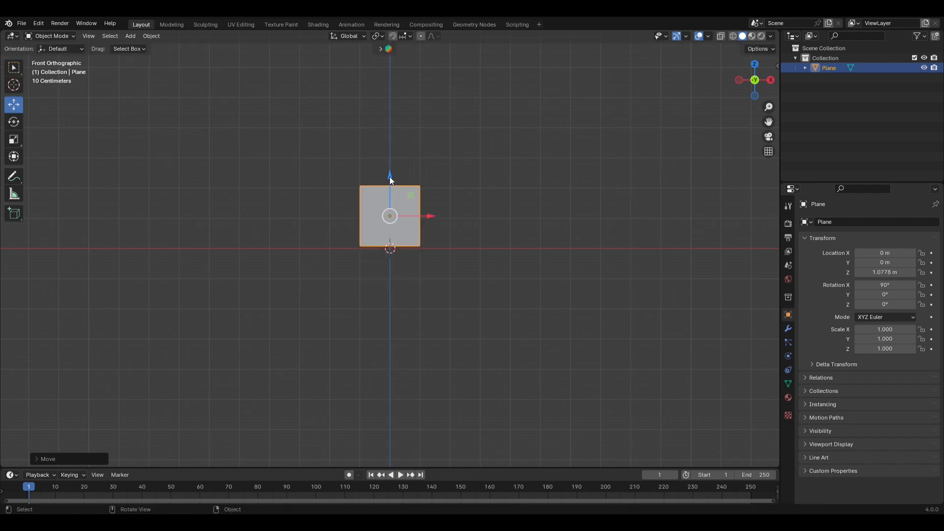
key(s)
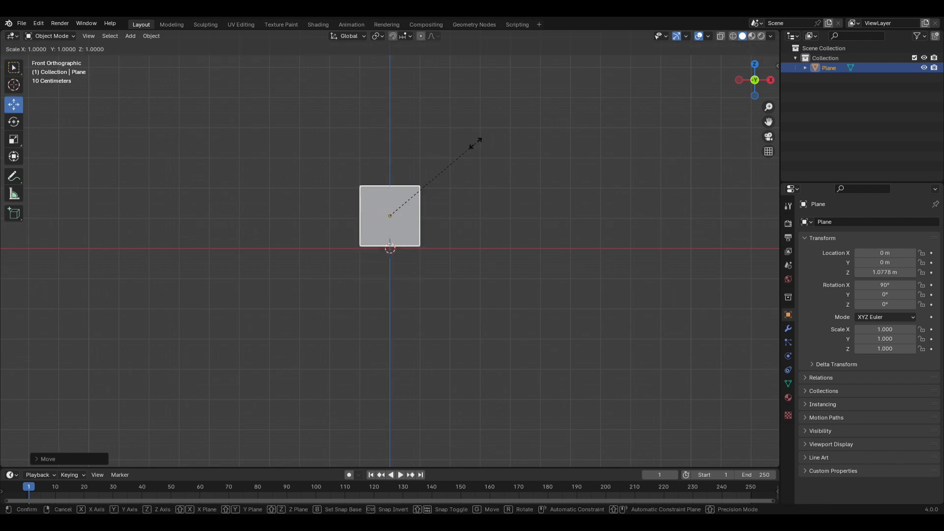
key(z)
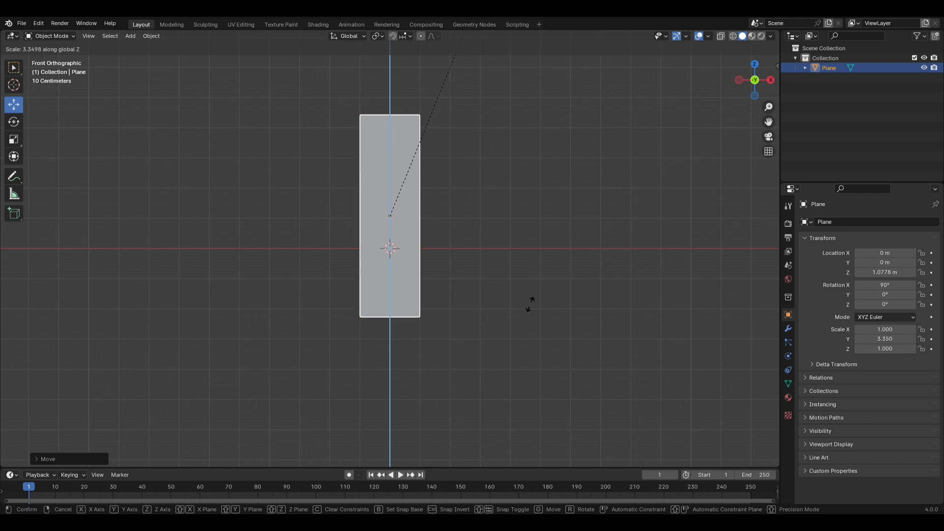
click(517, 354)
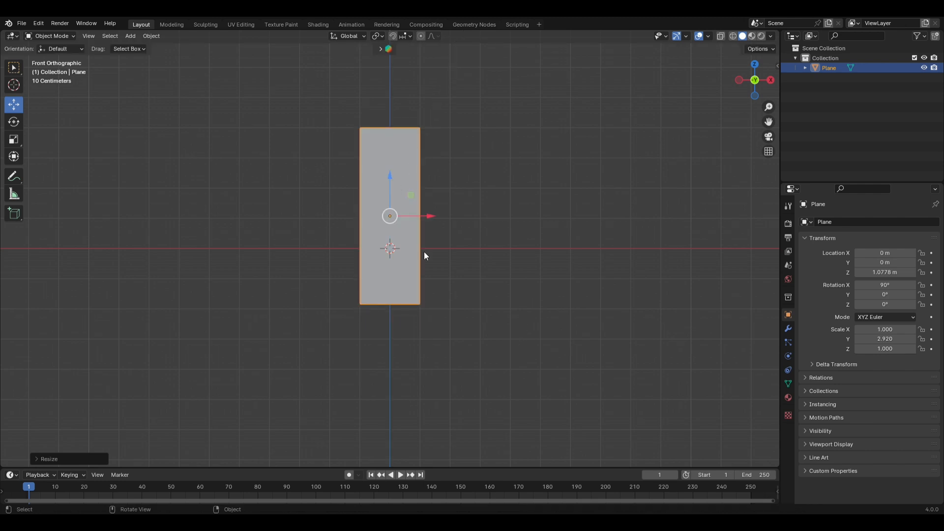
key(s)
key(x)
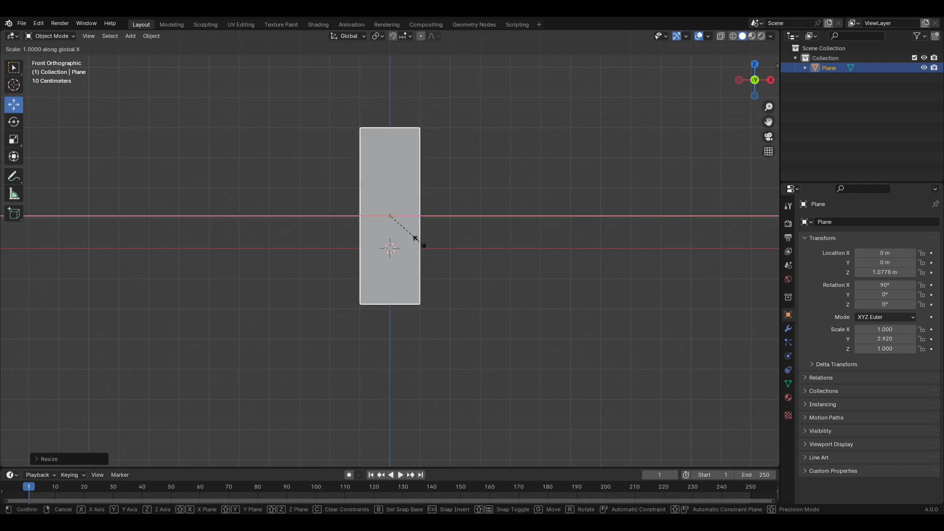
click(450, 238)
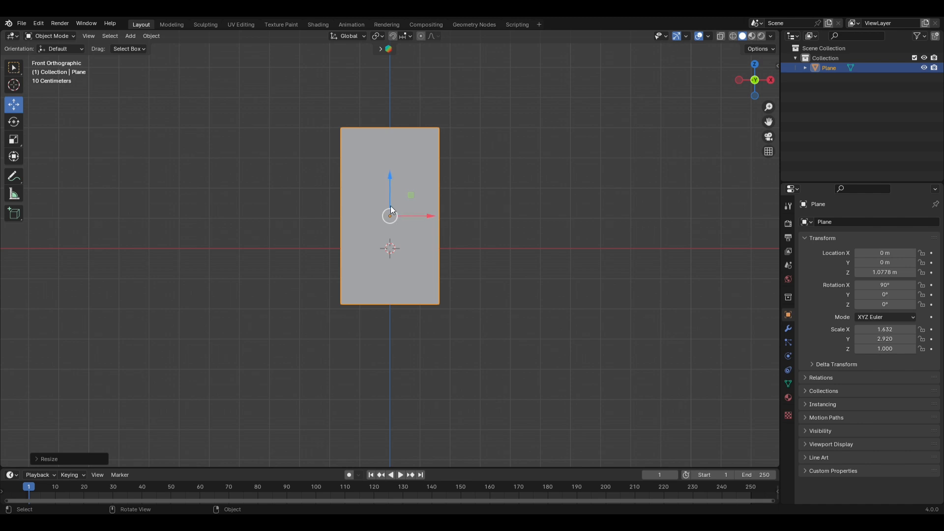
Step: Raise the plane to about 3.0 m on Z so its lower edge meets the ground line, and apply its scale
drag(382, 193, 397, 144)
key(ctrl+a)
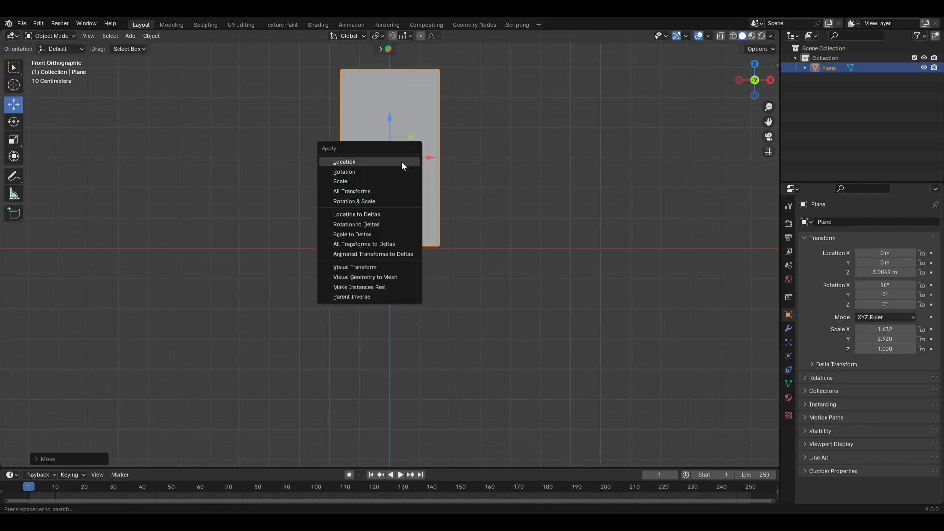
click(393, 182)
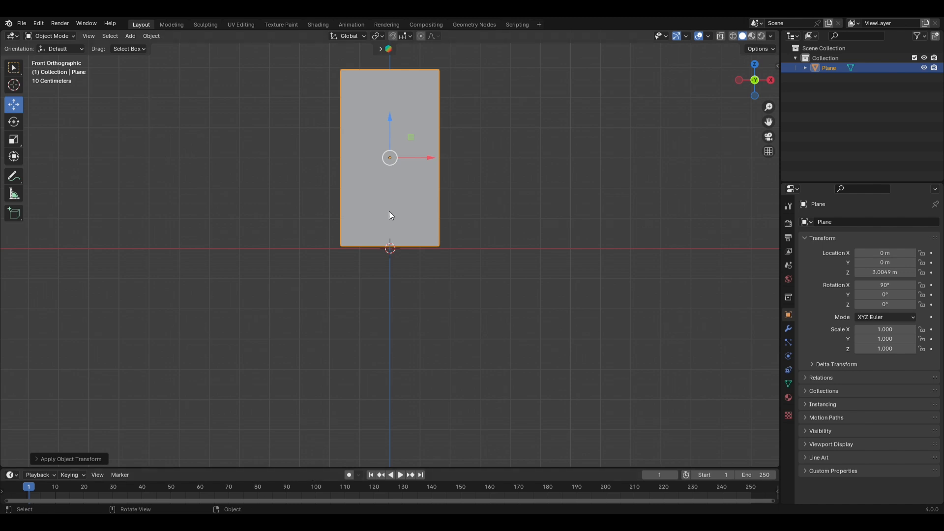
Step: Subdivide the whole plane mesh with 20 cuts and return to Object Mode
key(Tab)
right_click(389, 180)
click(391, 180)
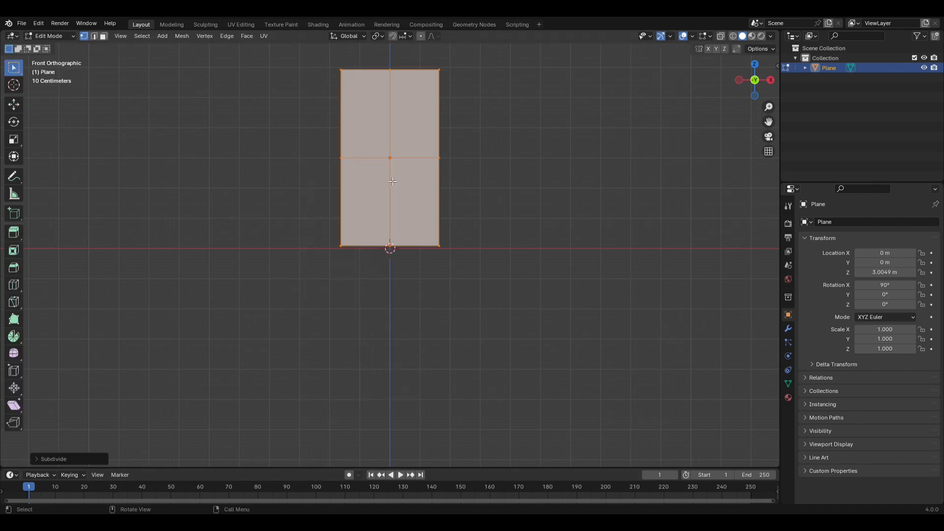
click(89, 459)
click(132, 391)
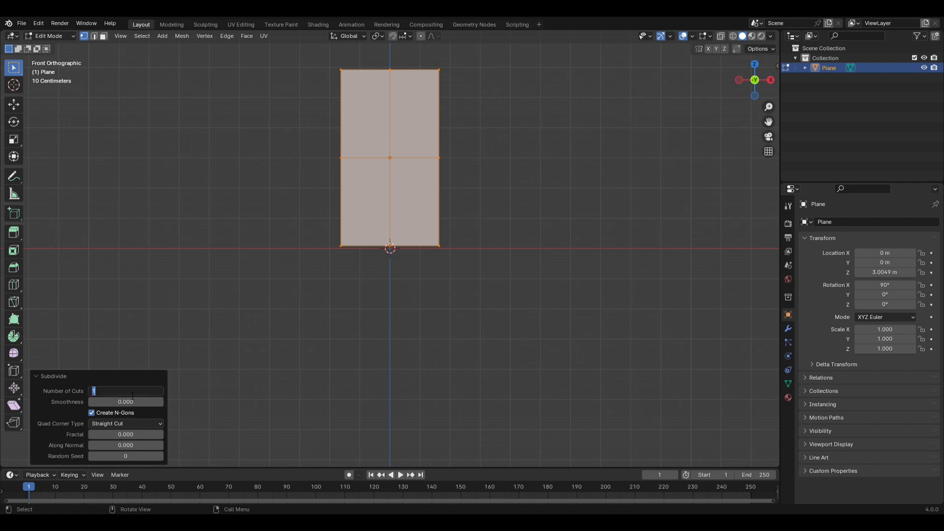
text(20)
key(Return)
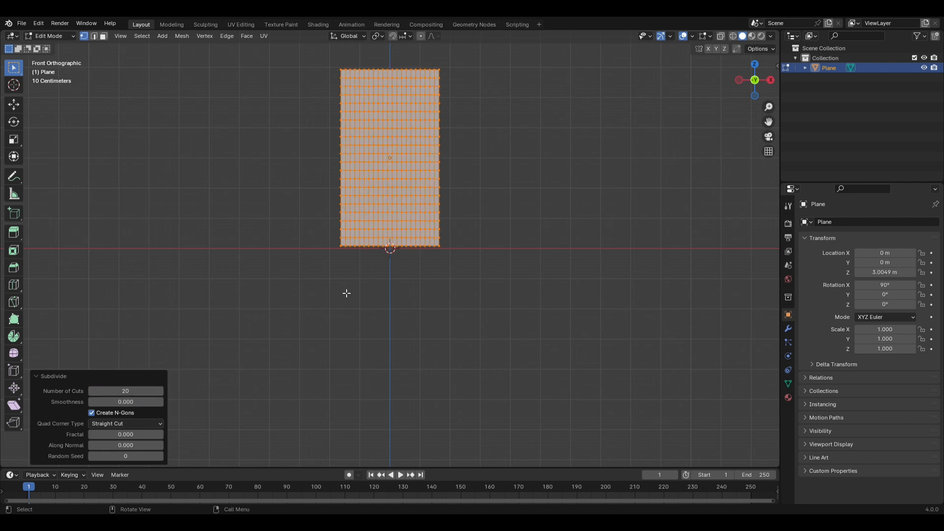
key(Tab)
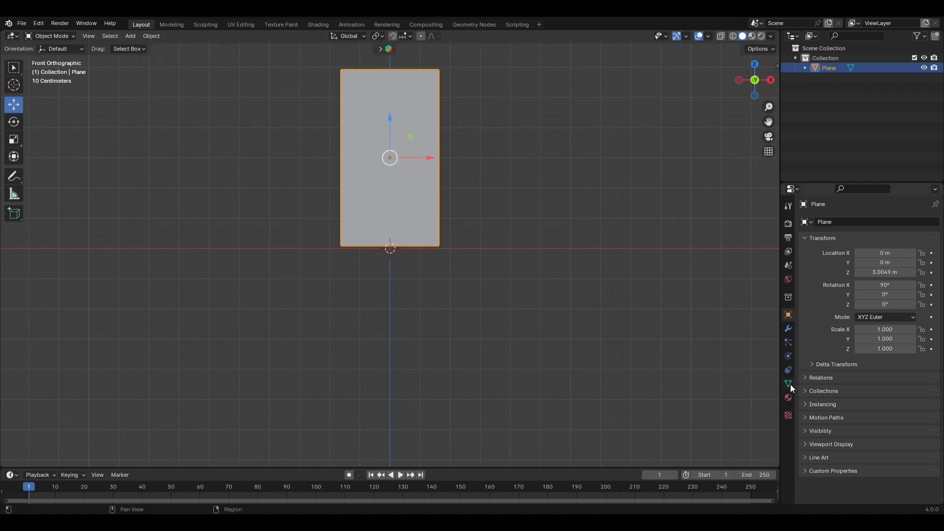
Step: Add a Subdivision Surface modifier to the plane
click(793, 324)
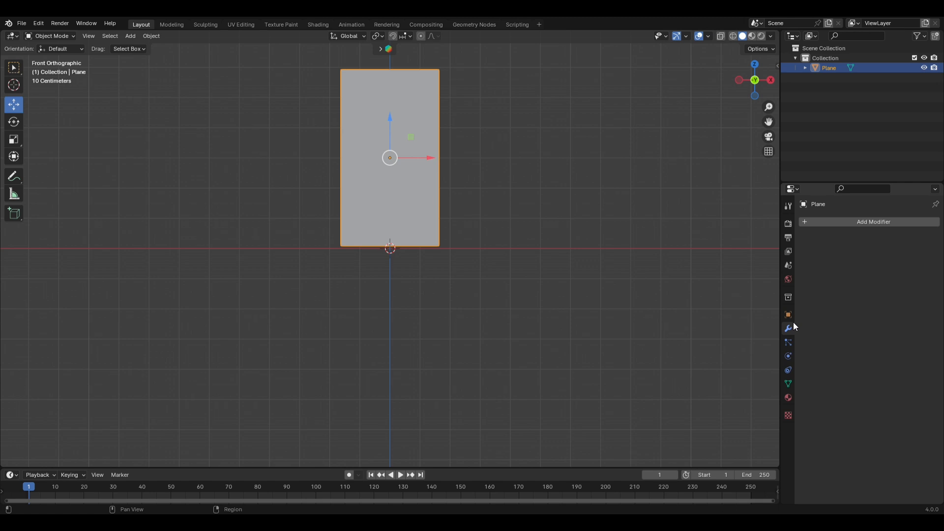
click(865, 223)
mouse_move(836, 261)
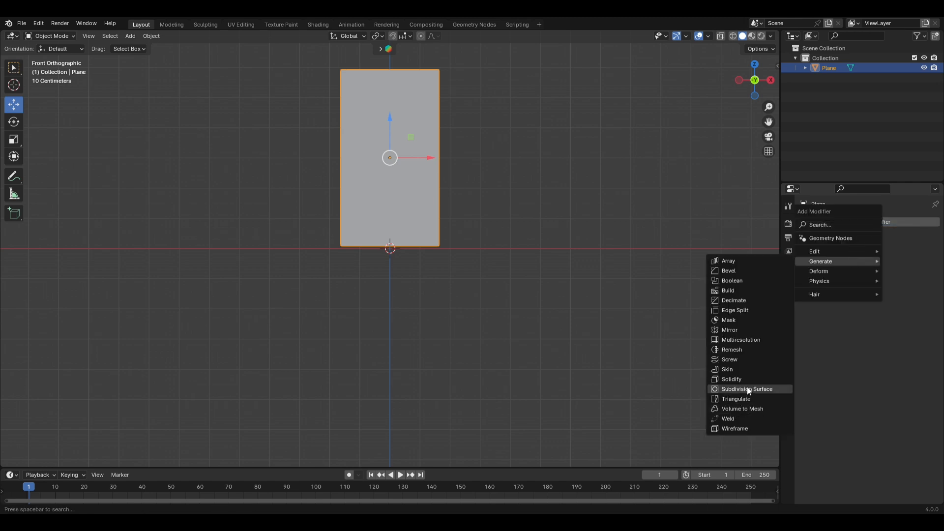
click(748, 388)
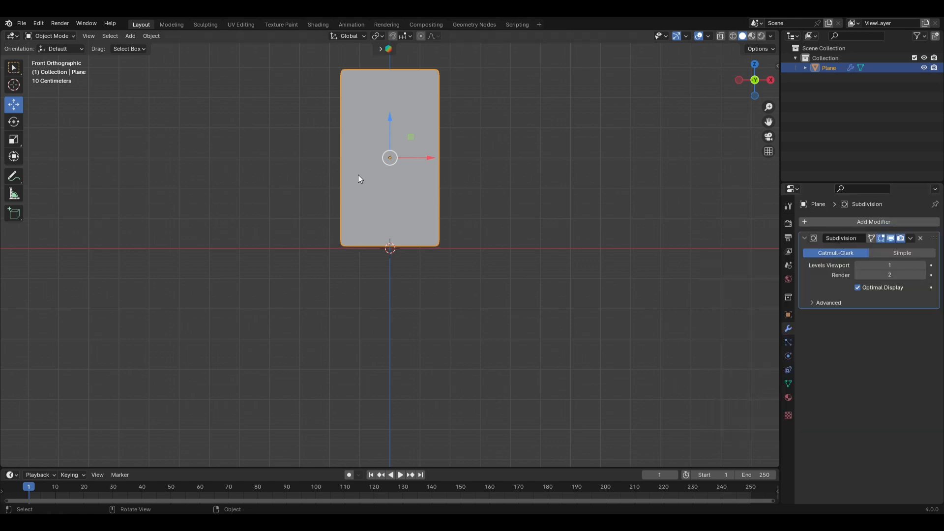
Step: Select the plane's upper edge loop in edge mode and assign it to a new vertex group with weight 1.000
key(Tab)
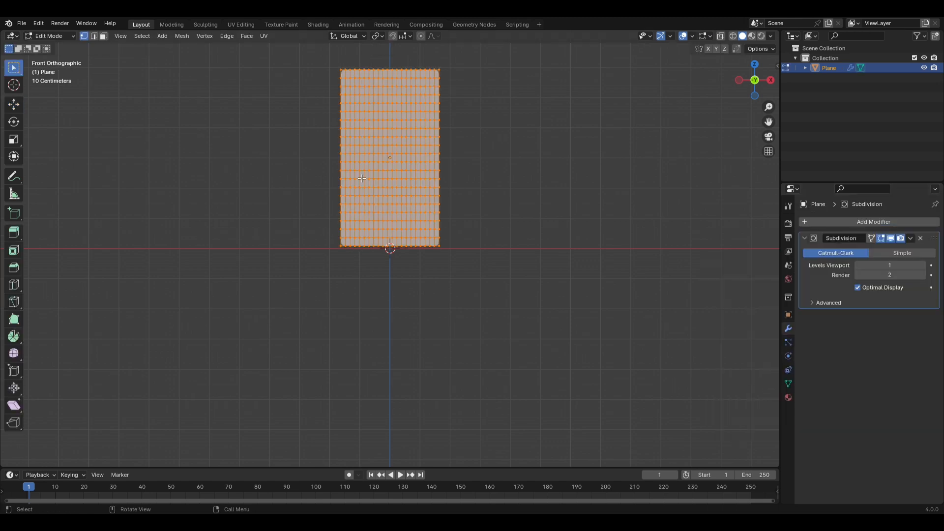
click(96, 37)
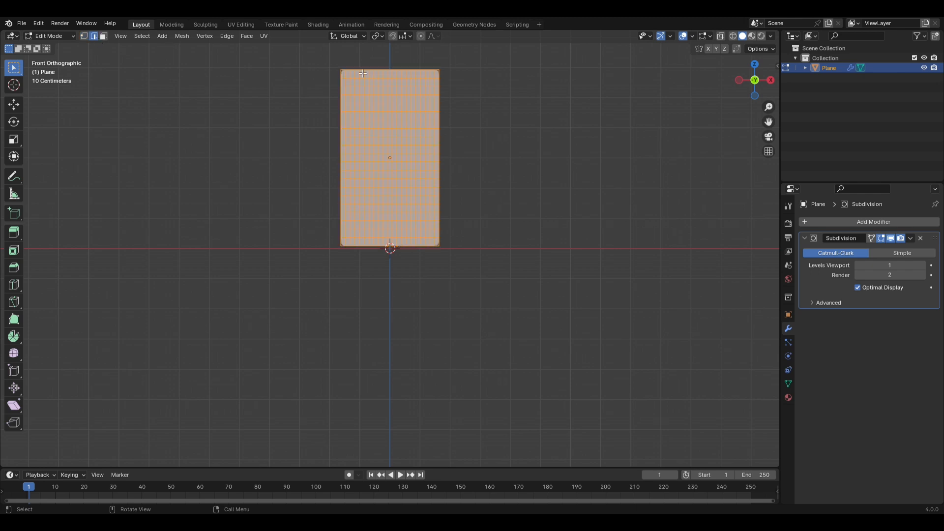
key(alt+a)
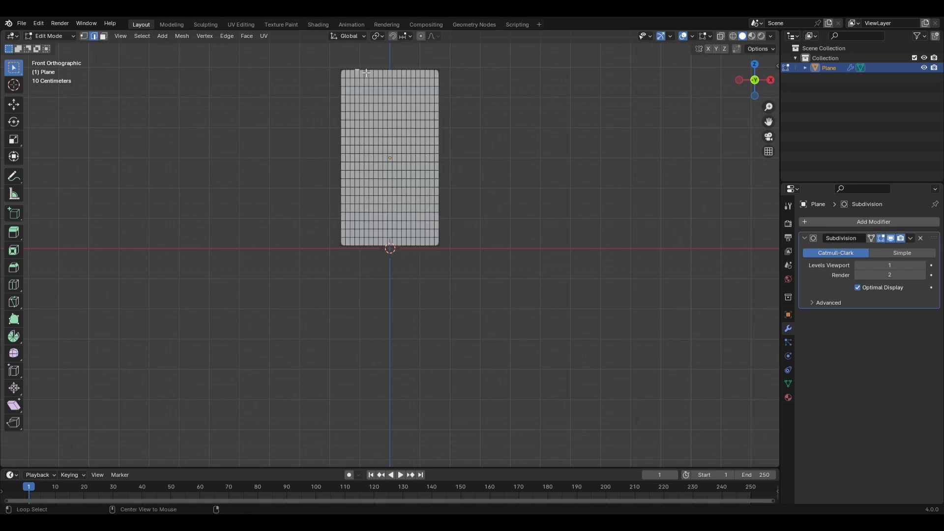
alt+click(367, 72)
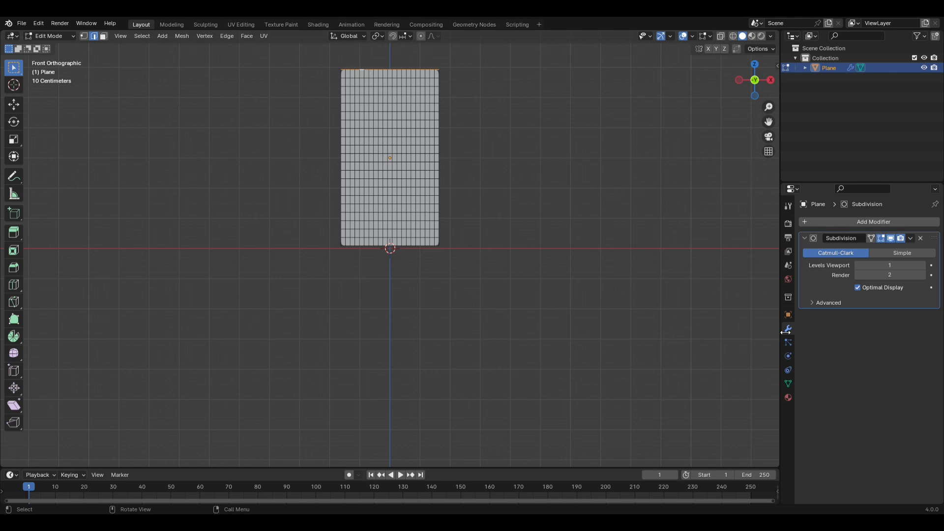
click(788, 384)
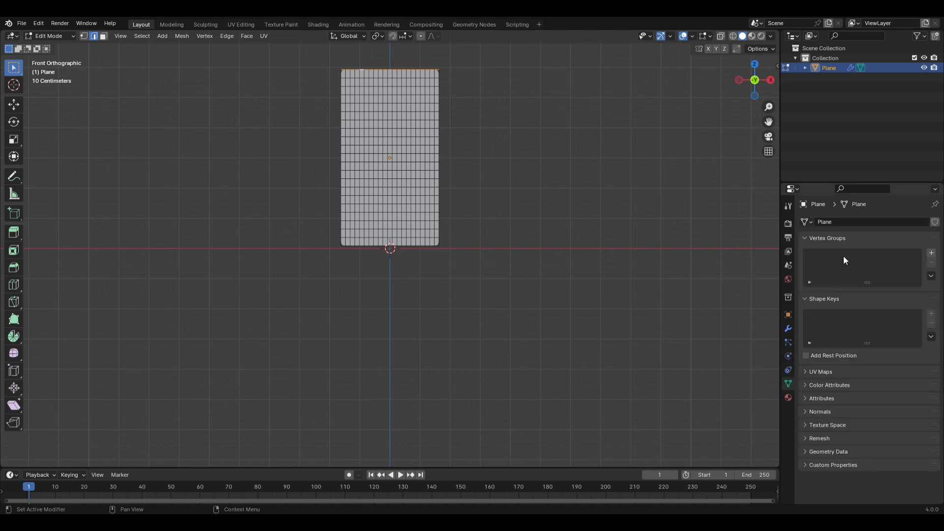
click(931, 256)
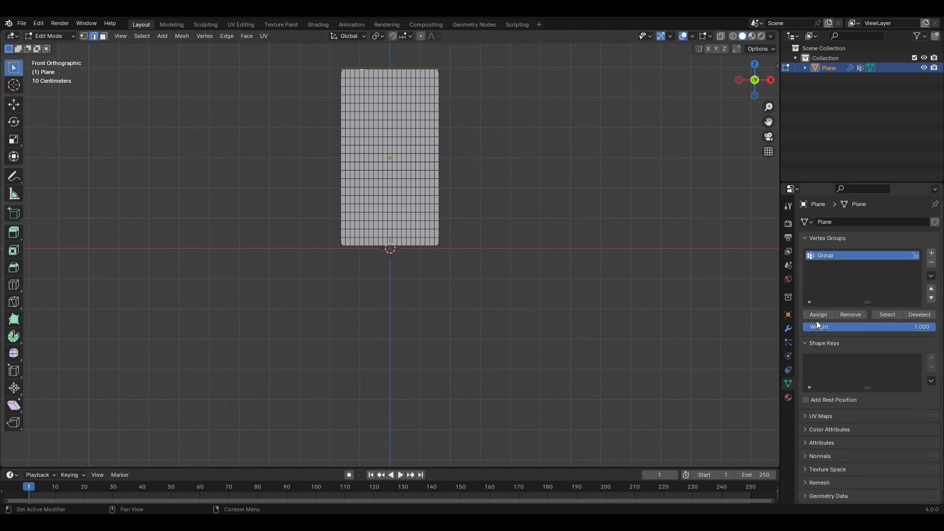
click(818, 316)
key(Tab)
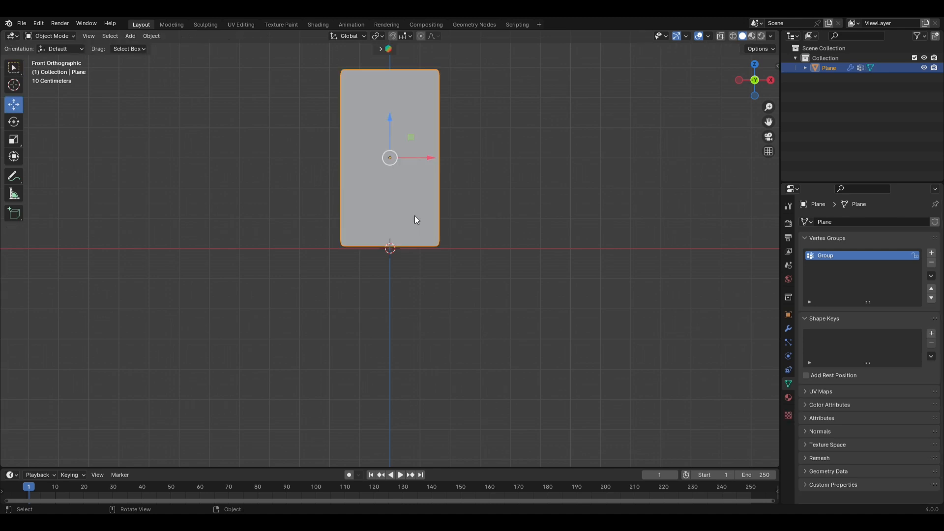
Step: Add a Path curve and move it up to about 6.47 m on Z, just above the plane's upper edge
click(156, 35)
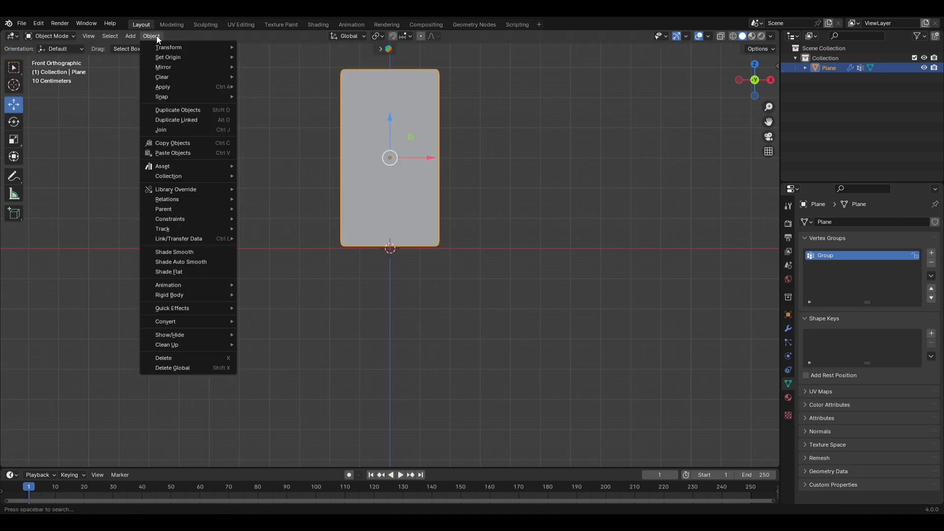
mouse_move(130, 36)
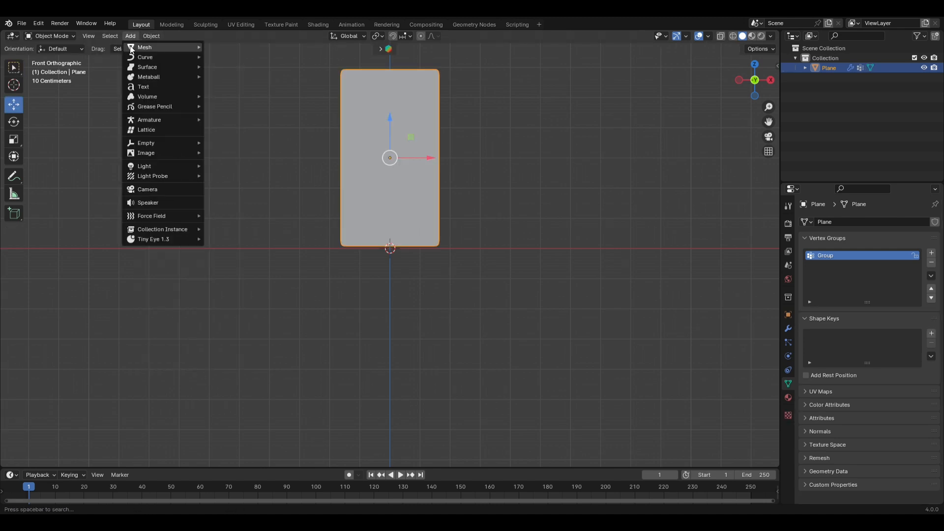
mouse_move(157, 57)
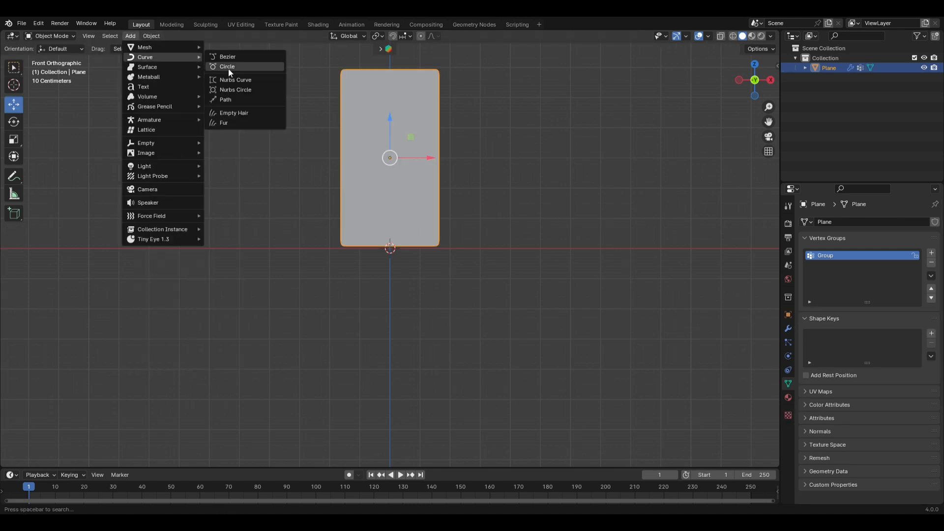
click(226, 100)
key(g)
key(z)
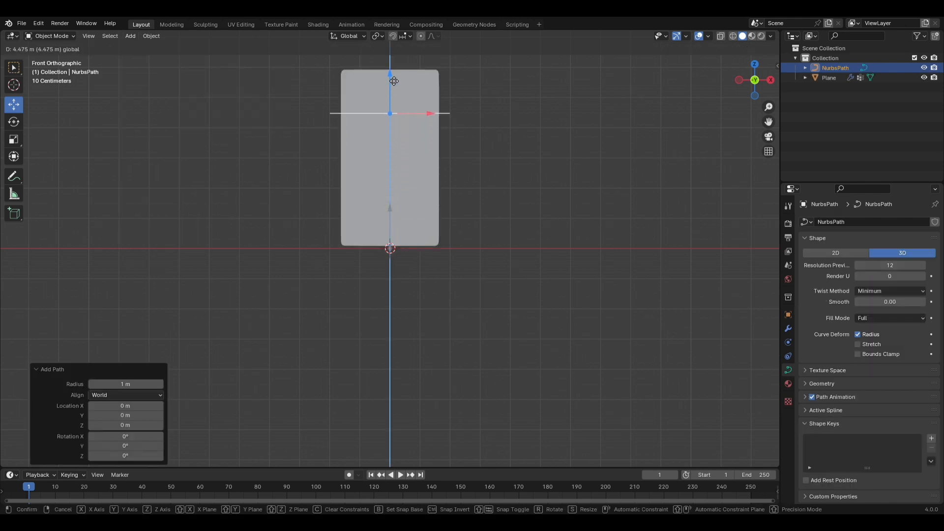
click(389, 451)
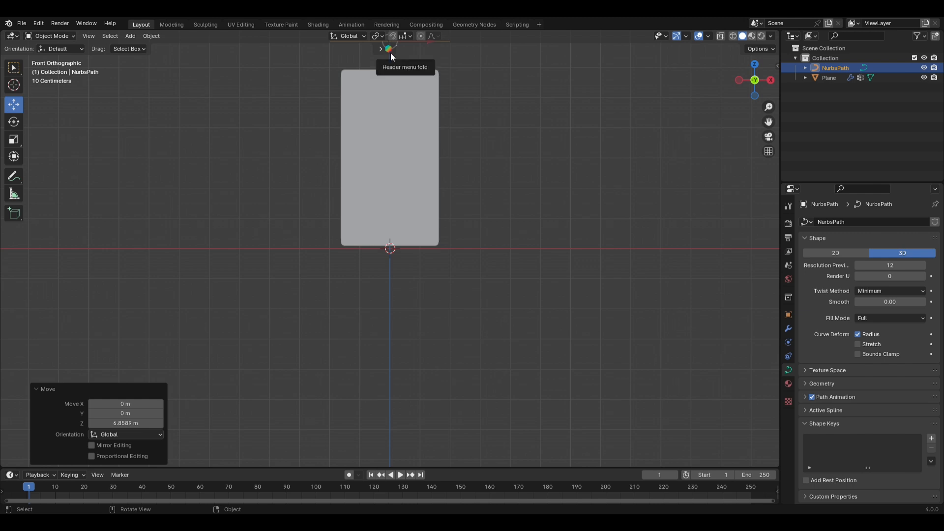
key(g)
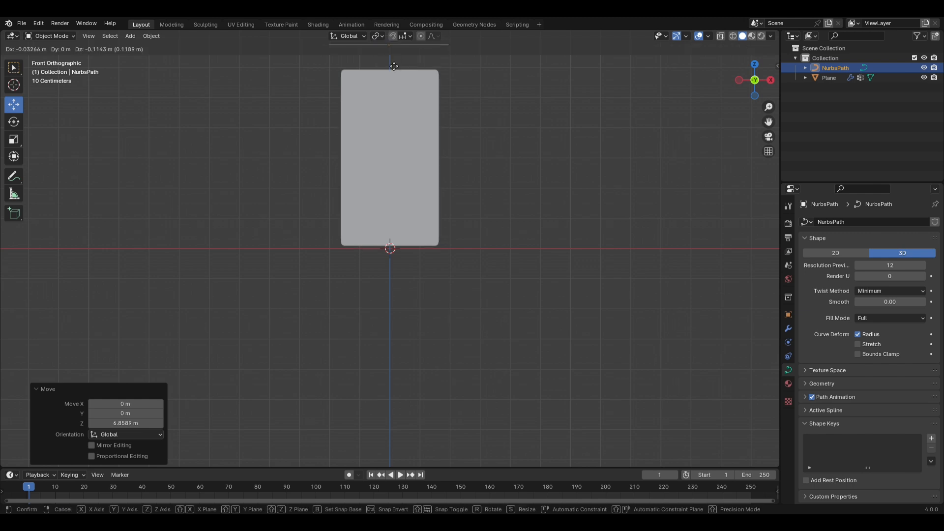
click(394, 74)
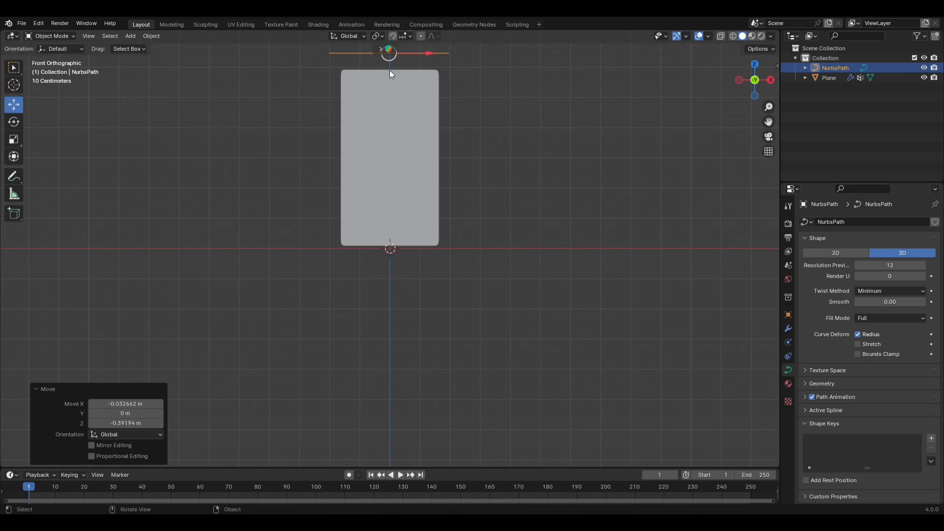
Step: Add a Copy Scale constraint to the plane, targeting the NurbsPath curve on the X axis only
click(351, 206)
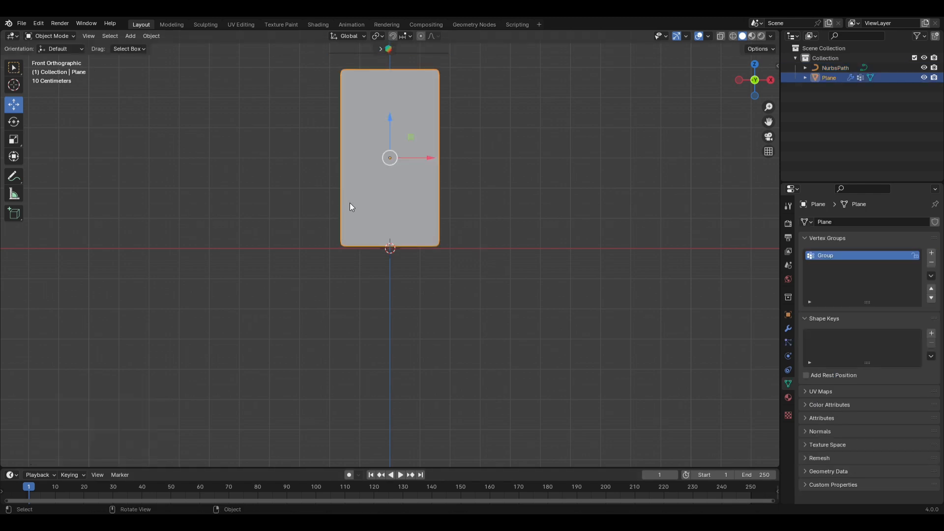
click(788, 357)
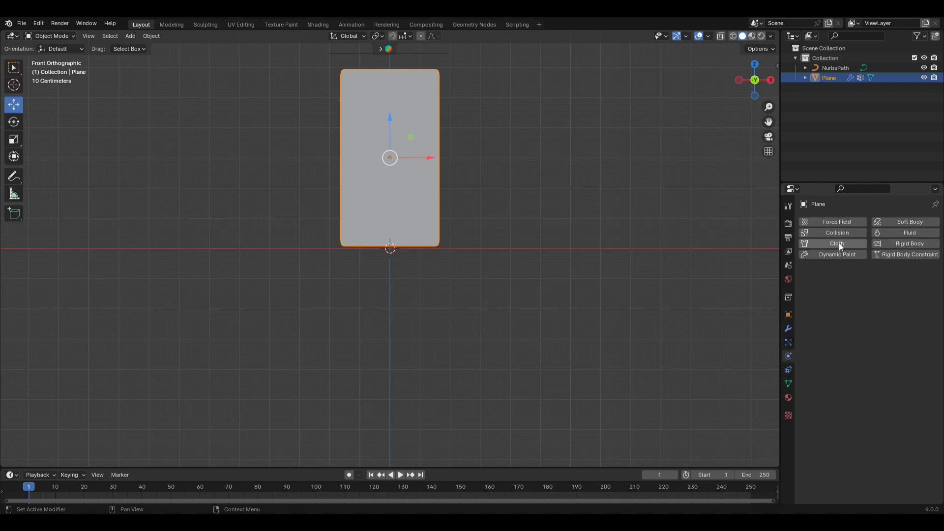
click(788, 369)
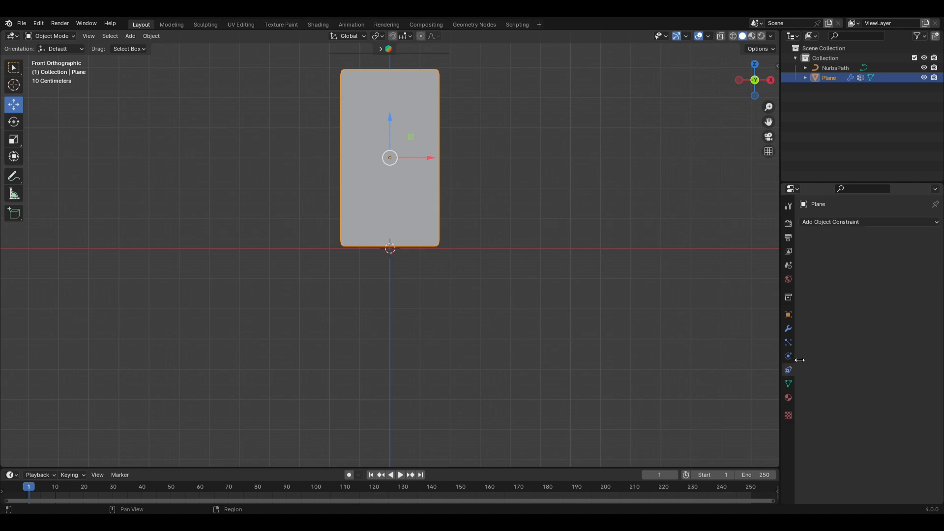
click(863, 222)
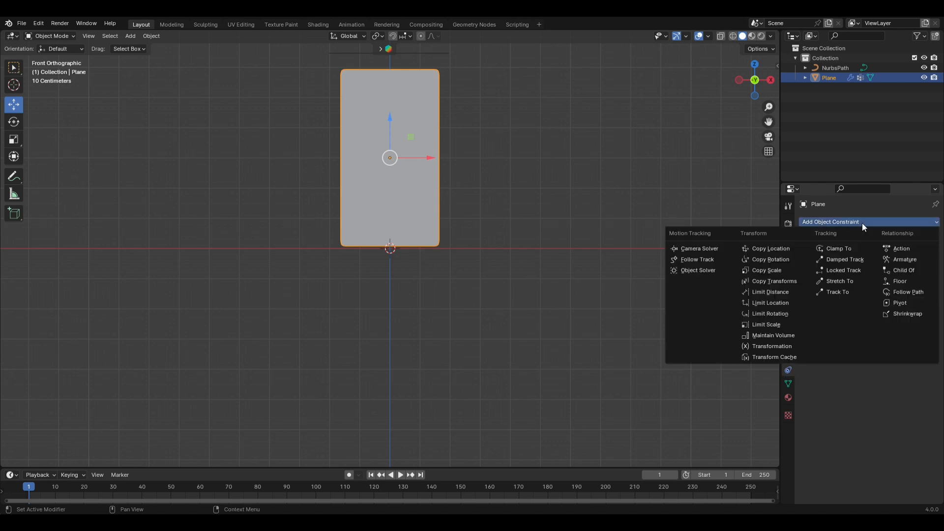
click(774, 271)
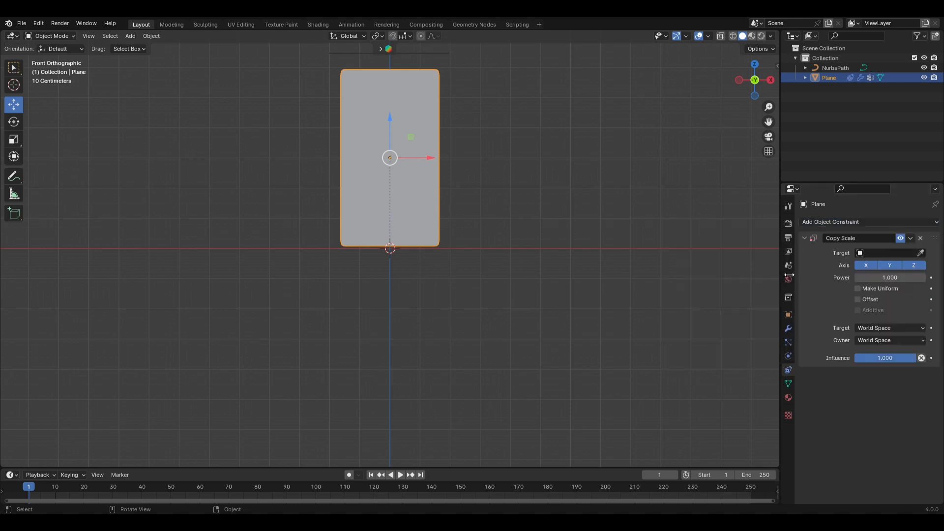
click(920, 253)
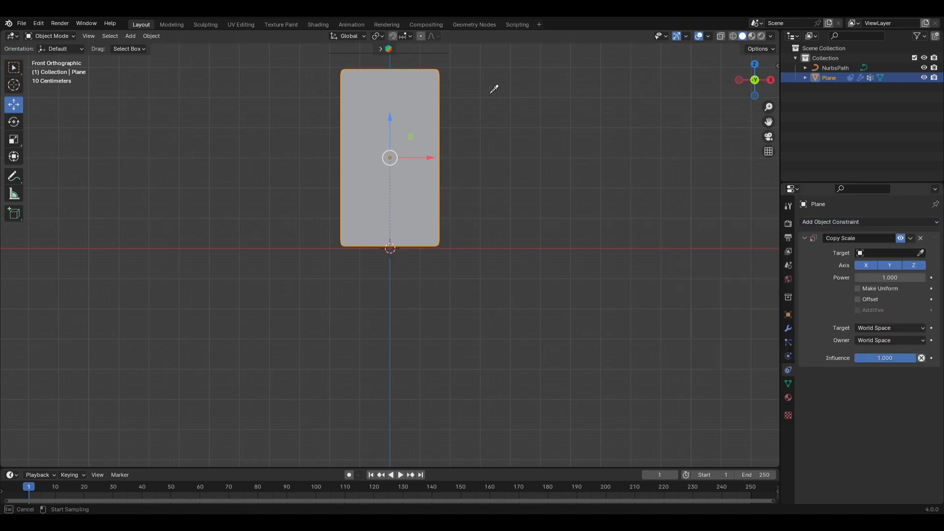
click(442, 57)
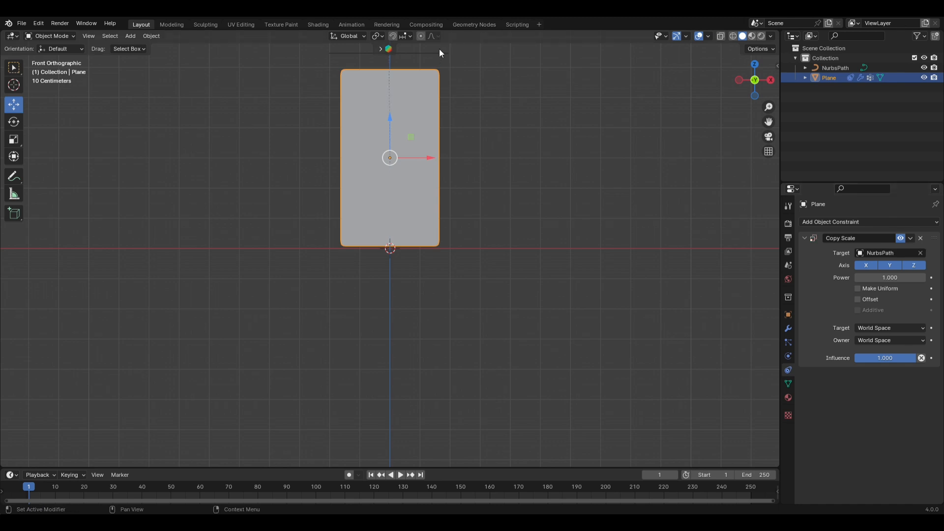
click(891, 267)
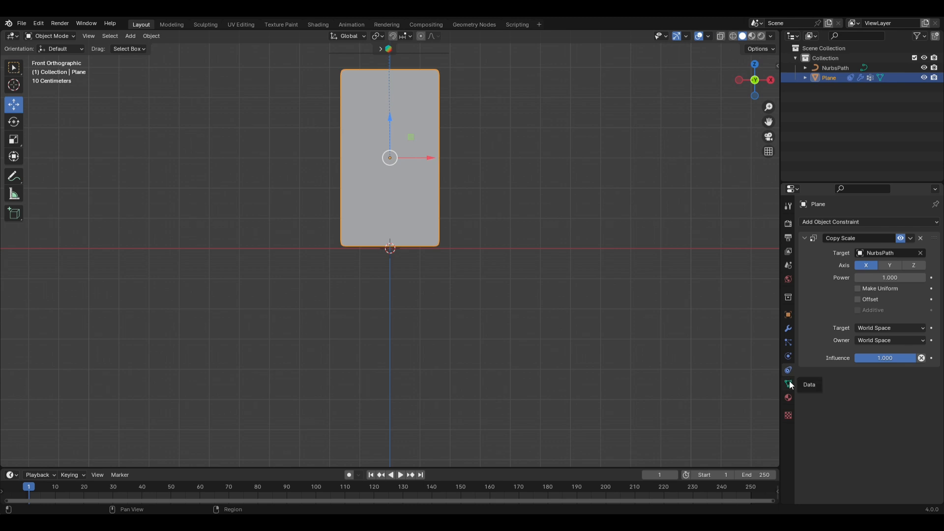
Step: Add Cloth physics to the plane and apply the Silk preset
click(787, 328)
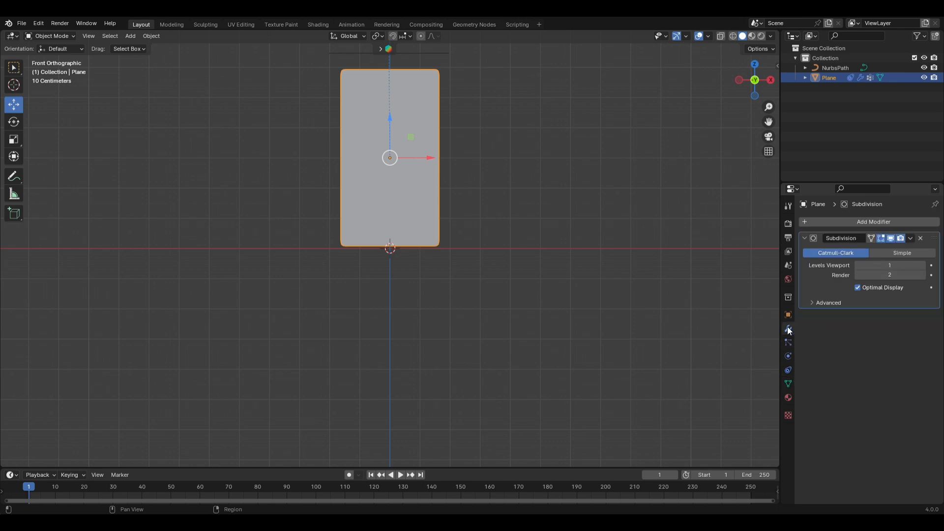
click(787, 355)
click(837, 243)
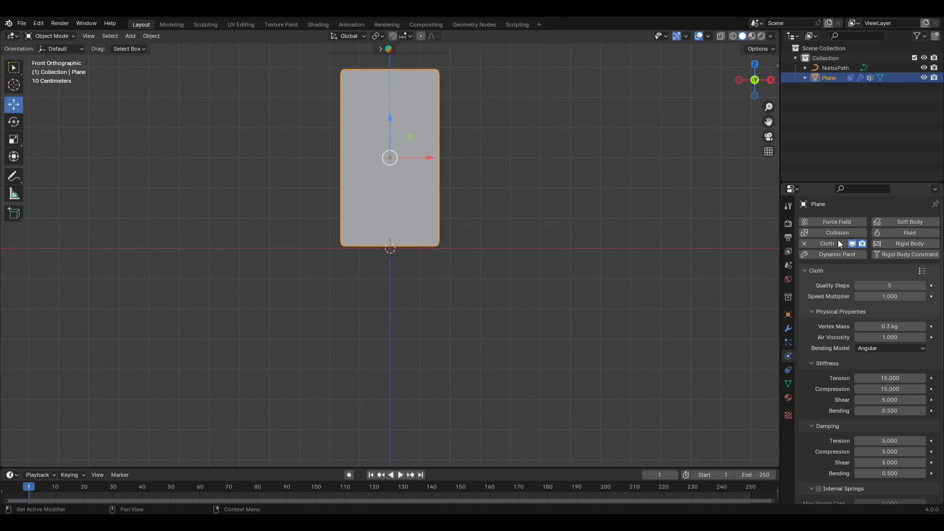
click(922, 271)
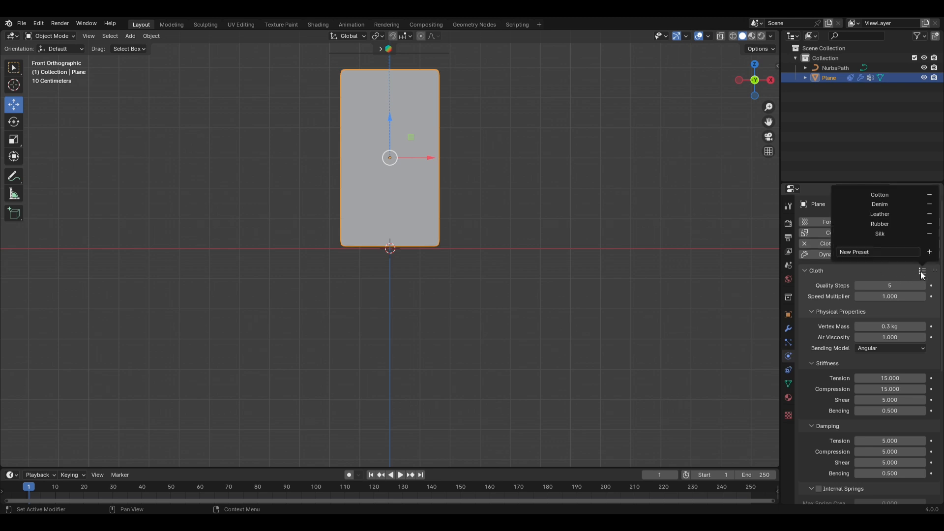
click(887, 232)
Step: Set the cloth's pin group to the vertex group Group in its Shape settings
scroll(943, 310, down, 10)
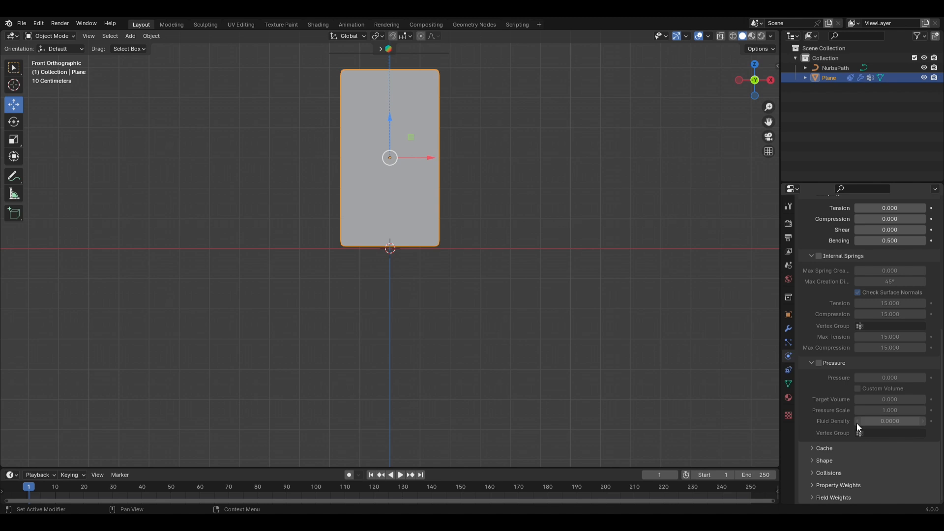
click(824, 460)
click(861, 476)
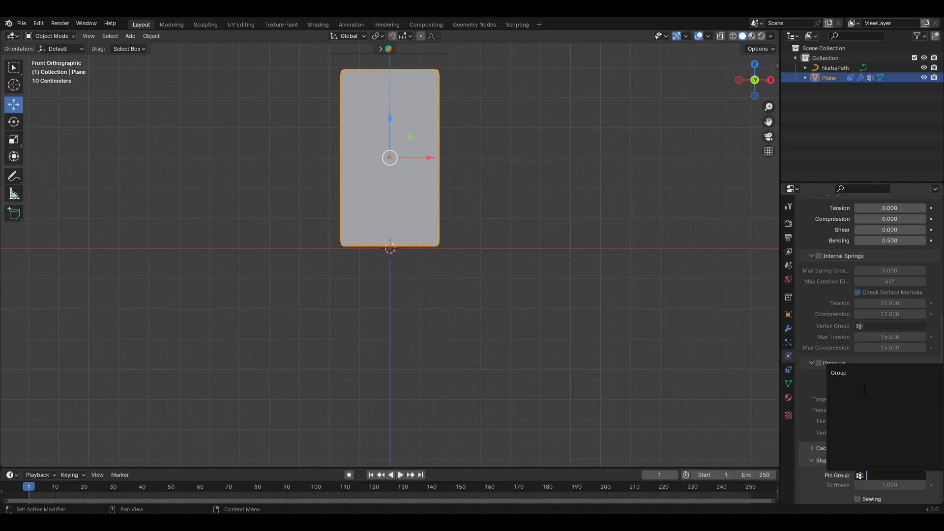
click(841, 373)
Step: Set the cloth's object collision distance to 0.005 m
scroll(930, 442, down, 4)
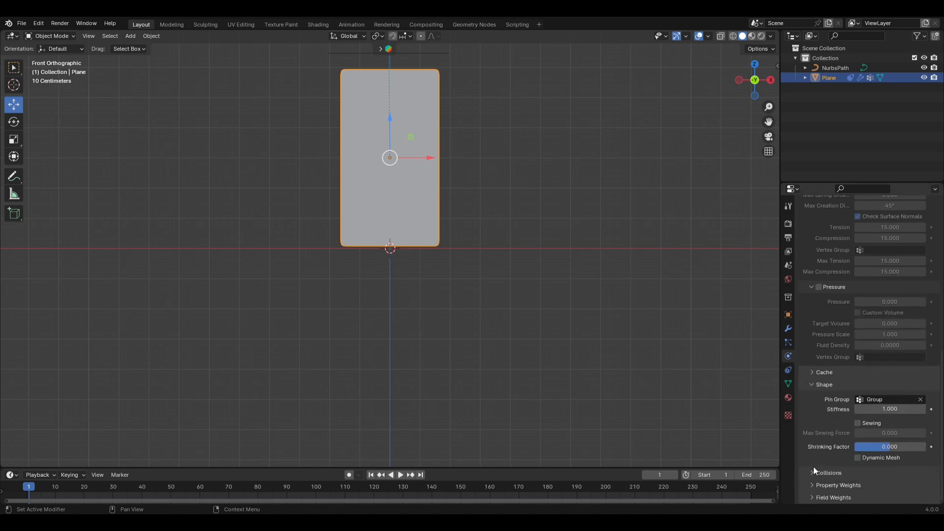
click(816, 472)
scroll(838, 485, down, 1)
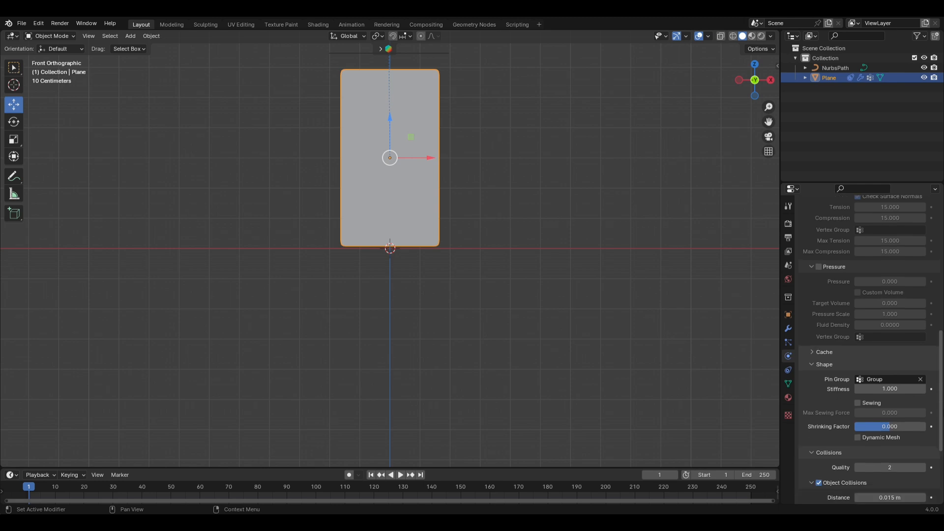
scroll(870, 349, down, 2)
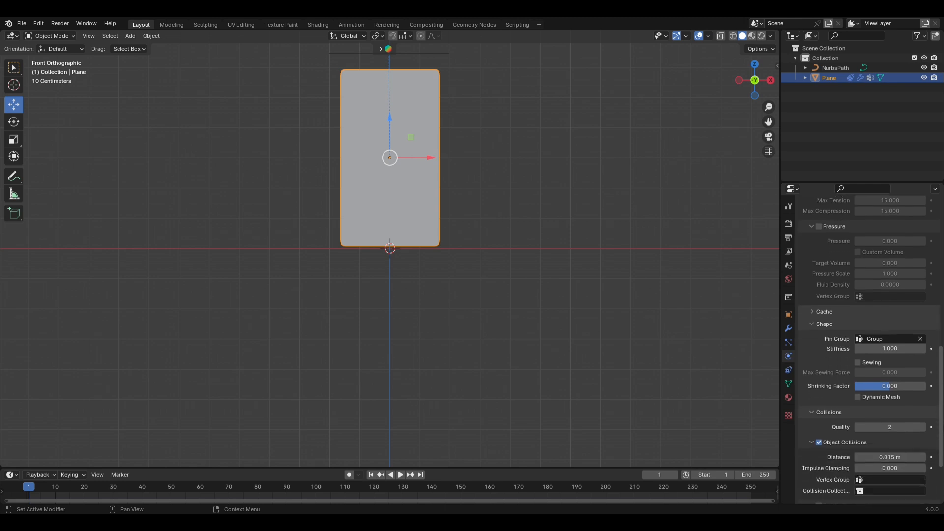
click(892, 459)
key(BackSpace)
key(Return)
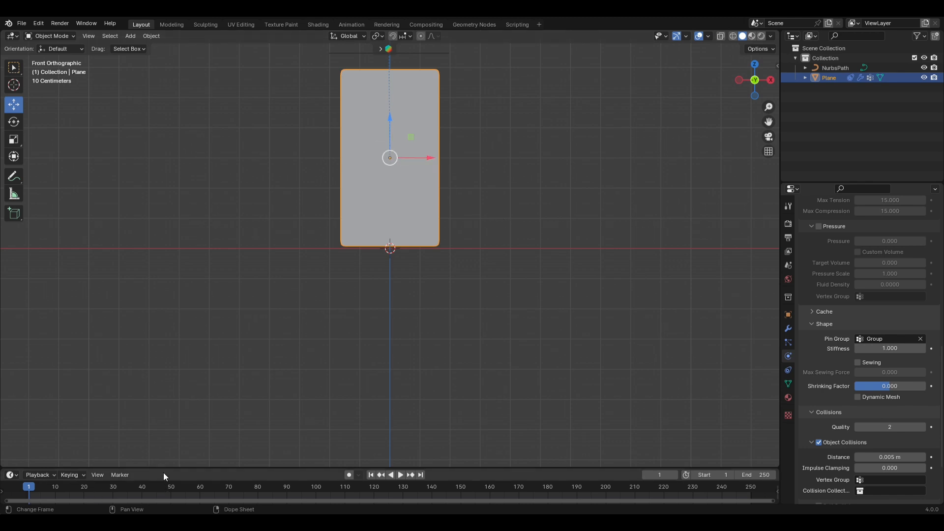
Step: Run the cloth simulation, replay it from the start and scale the path curve along X to about 0.364 during playback
key(space)
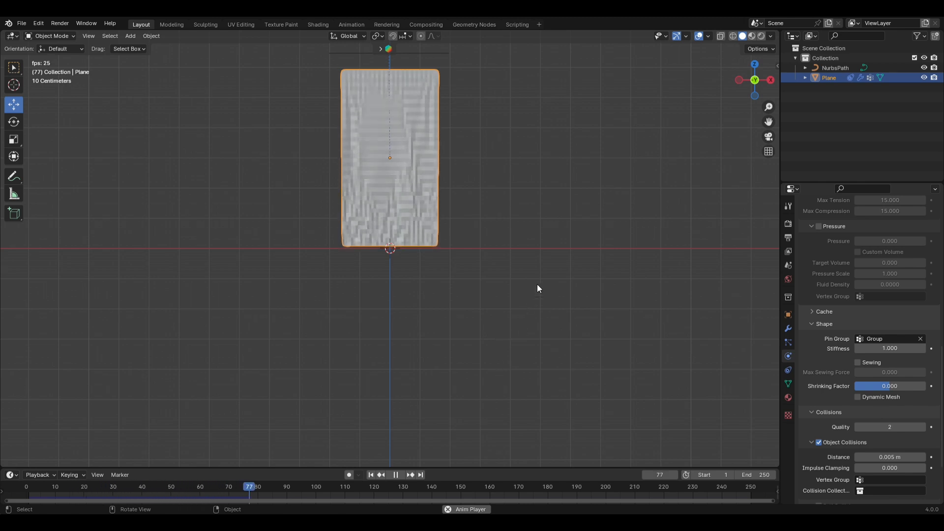
key(space)
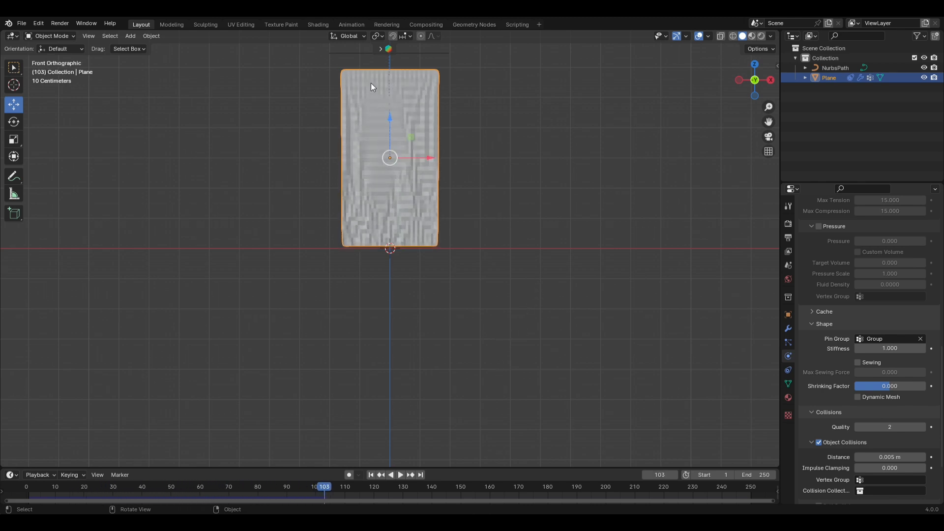
click(367, 52)
key(shift+Left)
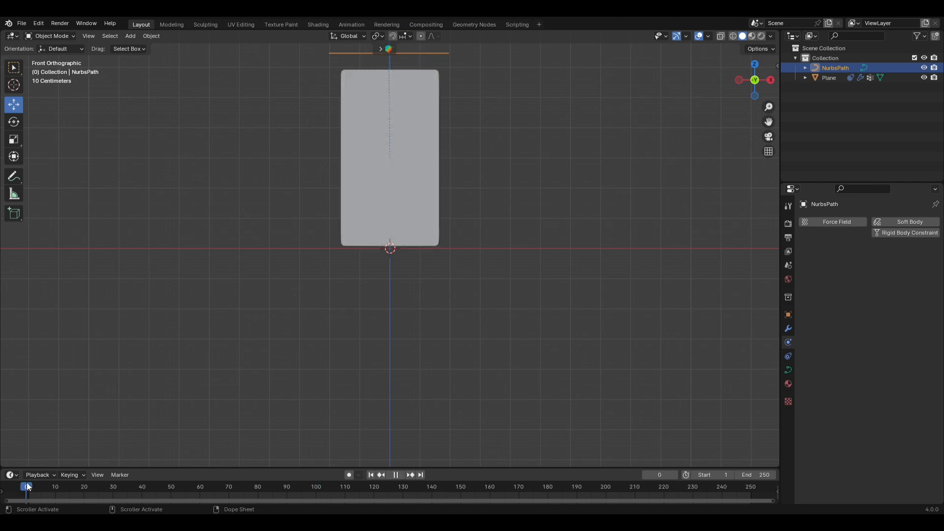
key(space)
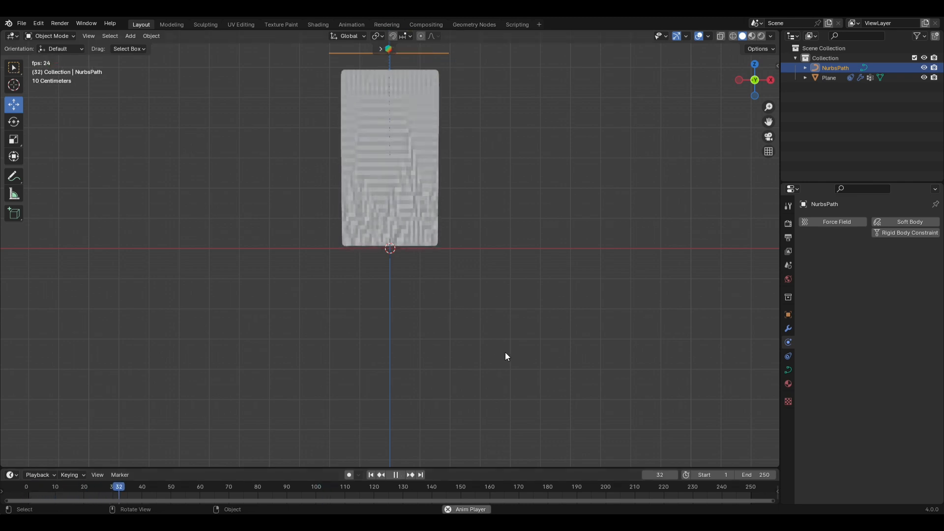
key(s)
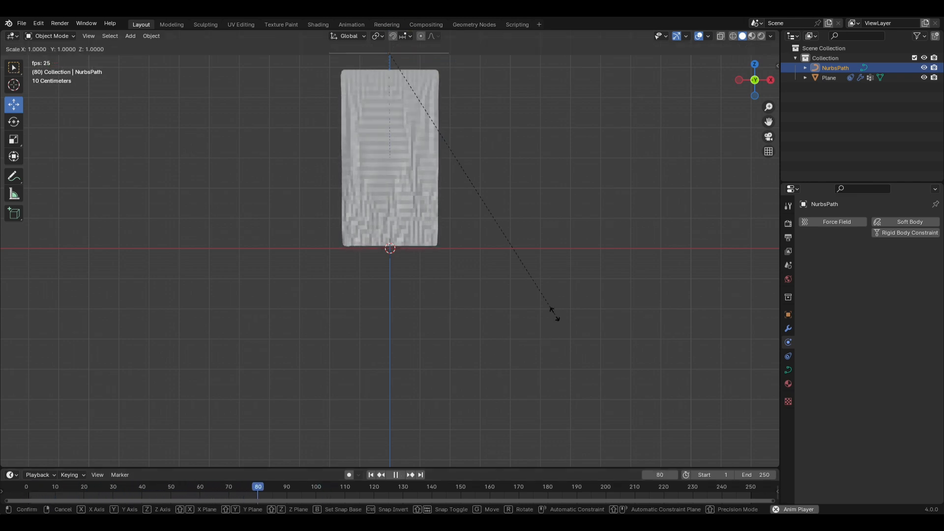
key(x)
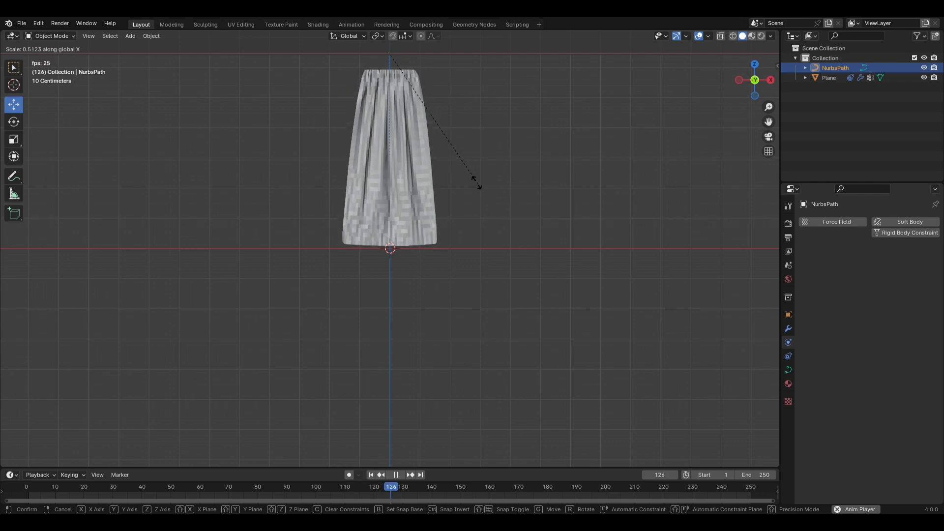
click(454, 148)
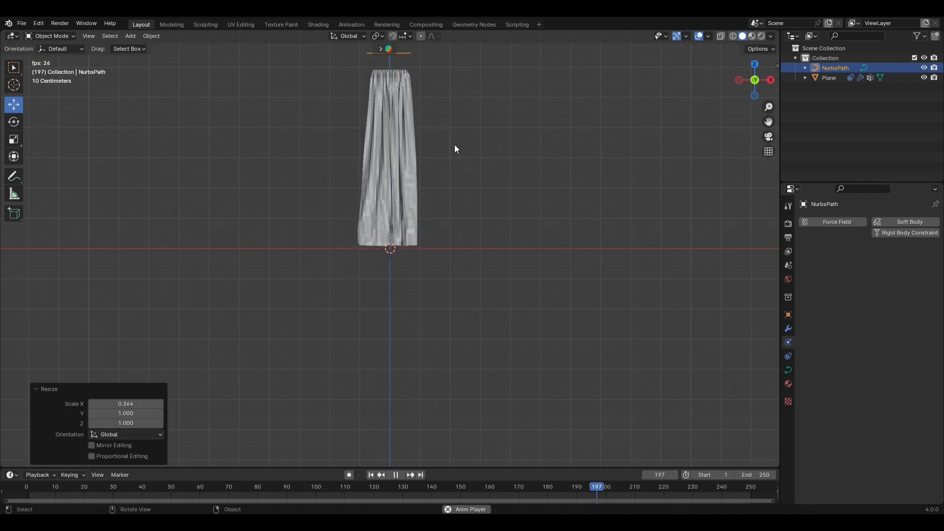
Step: Apply Shade Smooth to the selected path curve
right_click(385, 180)
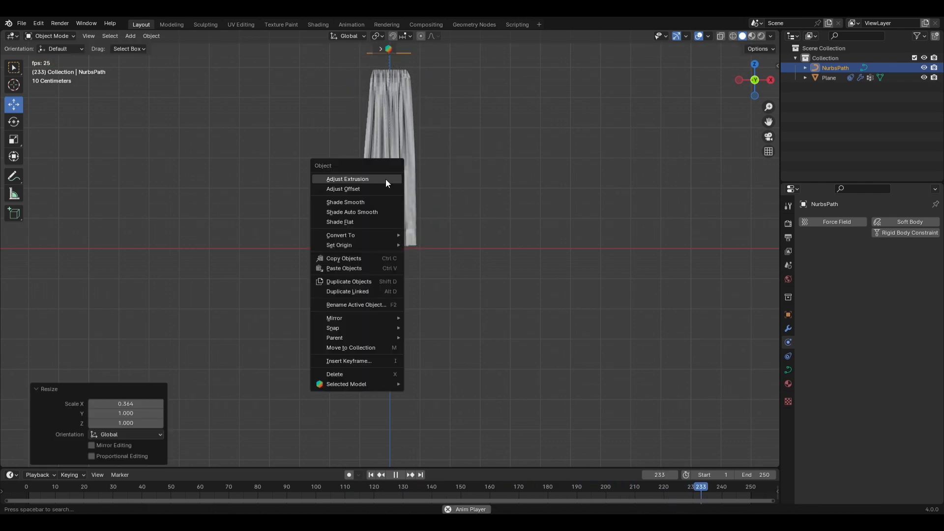
click(381, 204)
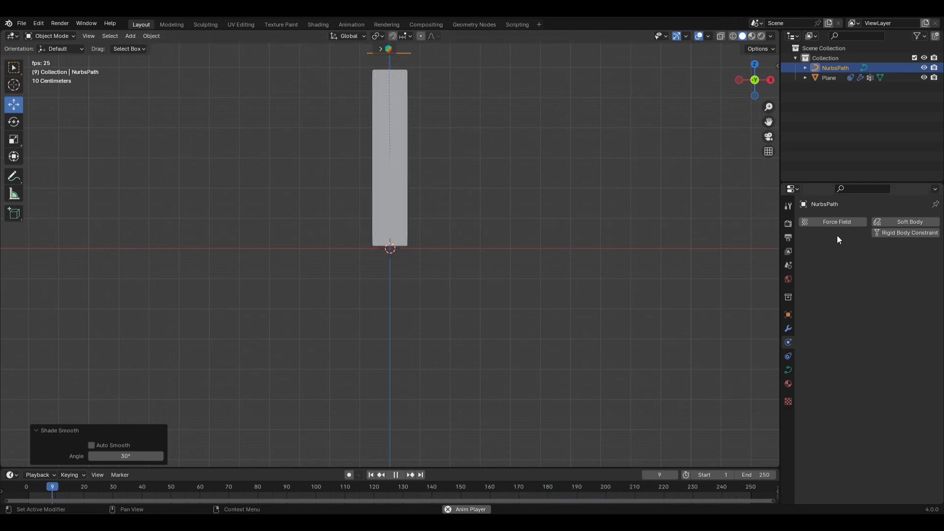
Step: Apply the plane's Subdivision and Cloth modifiers, and stop the animation playback
click(788, 329)
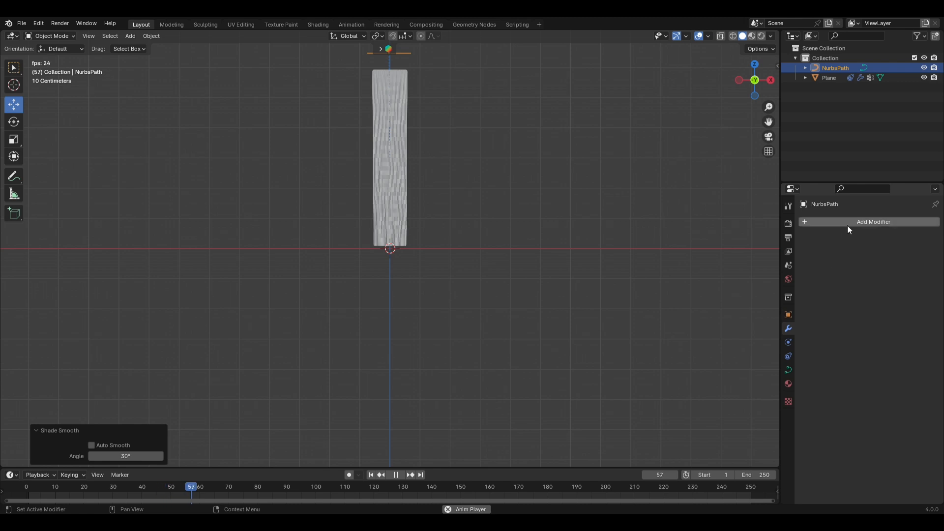
click(400, 164)
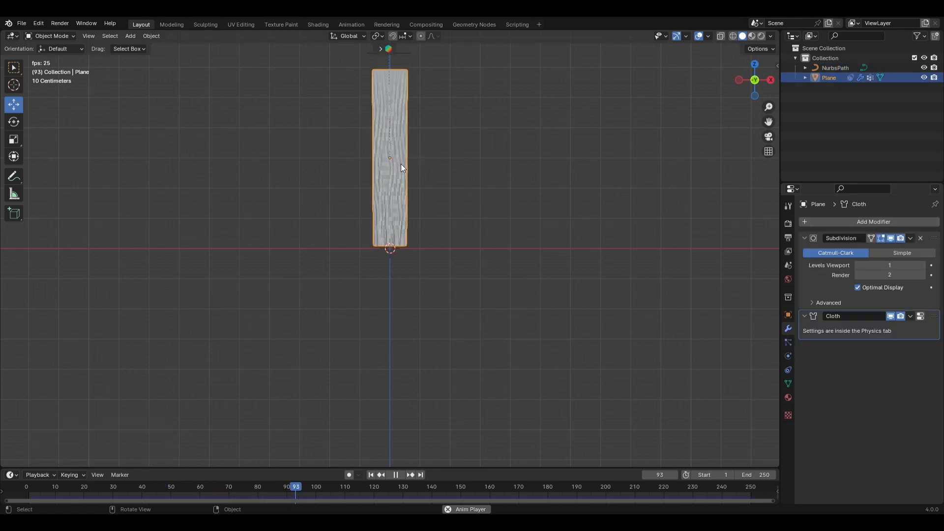
click(910, 239)
click(905, 247)
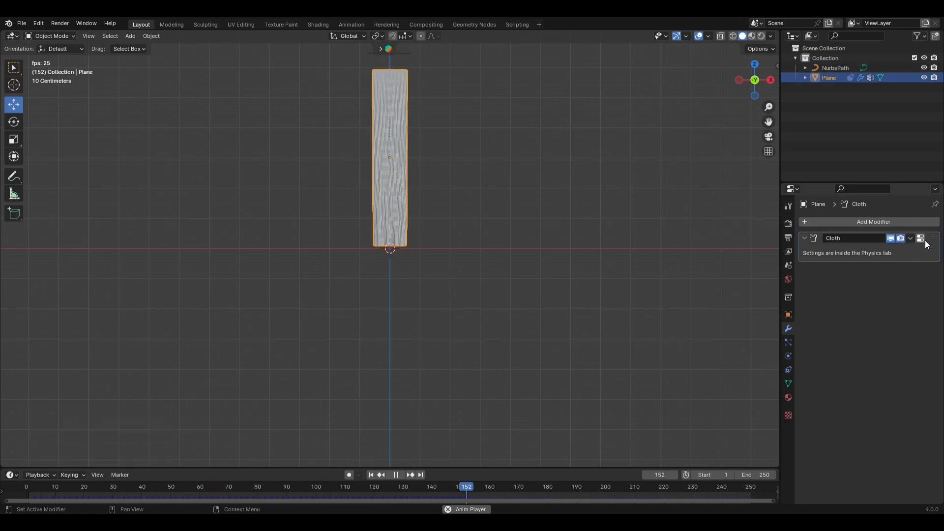
click(911, 240)
click(908, 247)
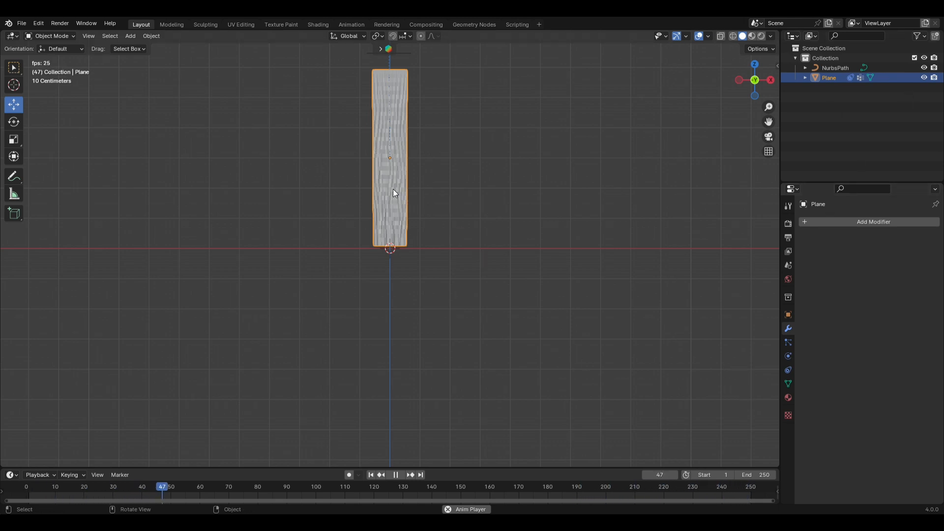
key(space)
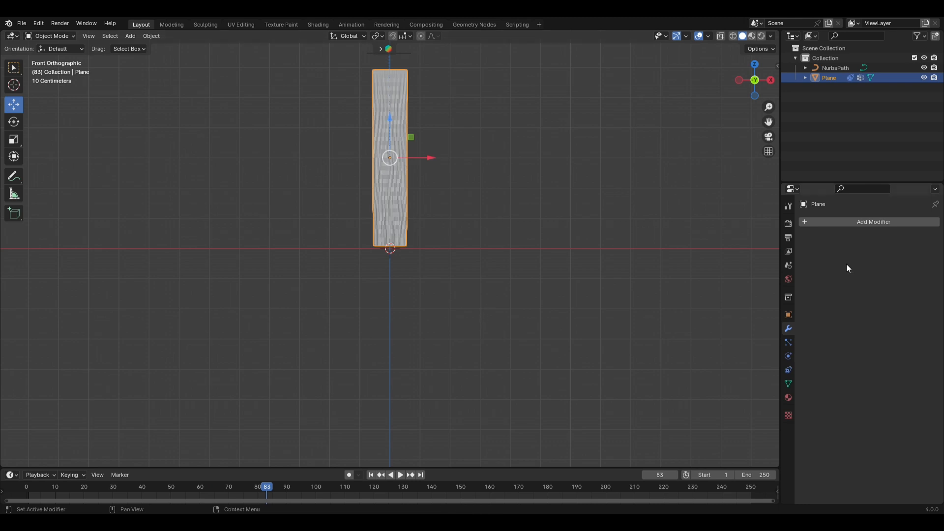
Step: Add another Subdivision Surface modifier to the draped plane and apply it
click(881, 221)
mouse_move(882, 221)
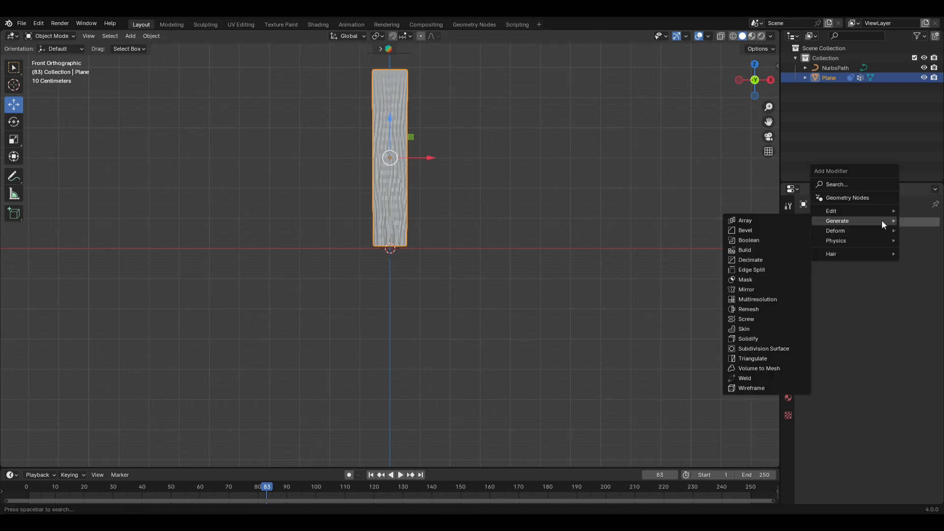
click(785, 346)
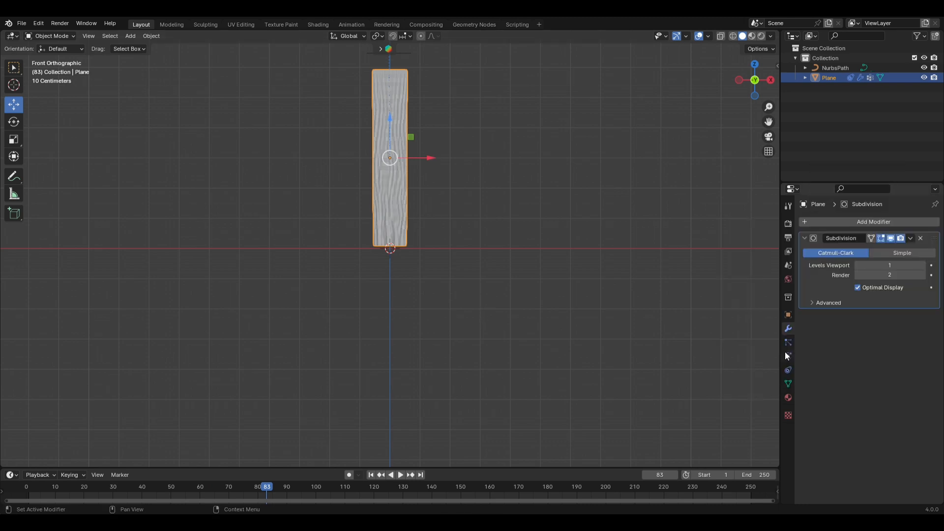
click(912, 238)
click(908, 247)
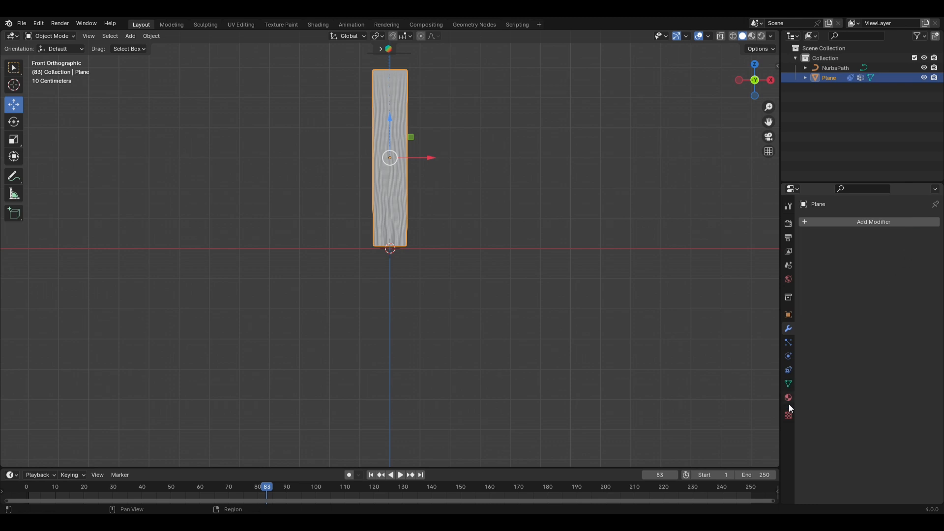
Step: Open the material settings of the curtain plane
click(788, 396)
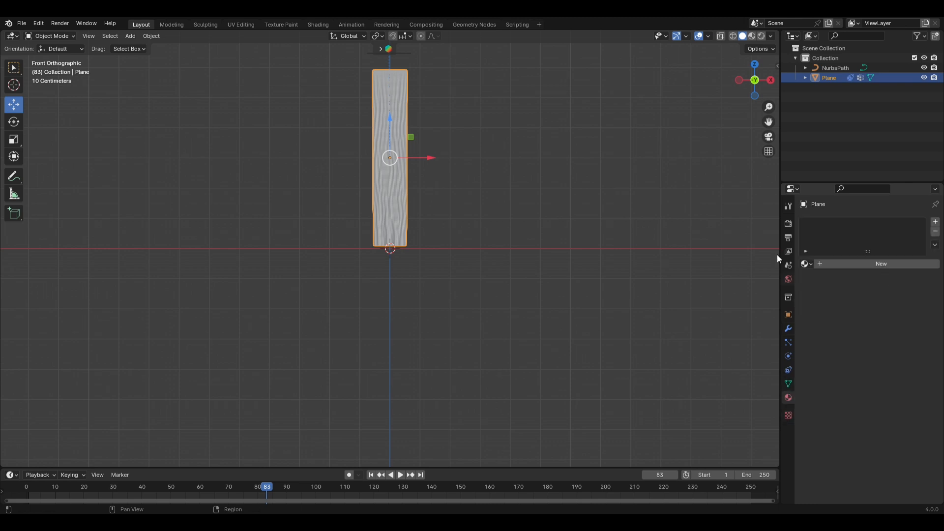